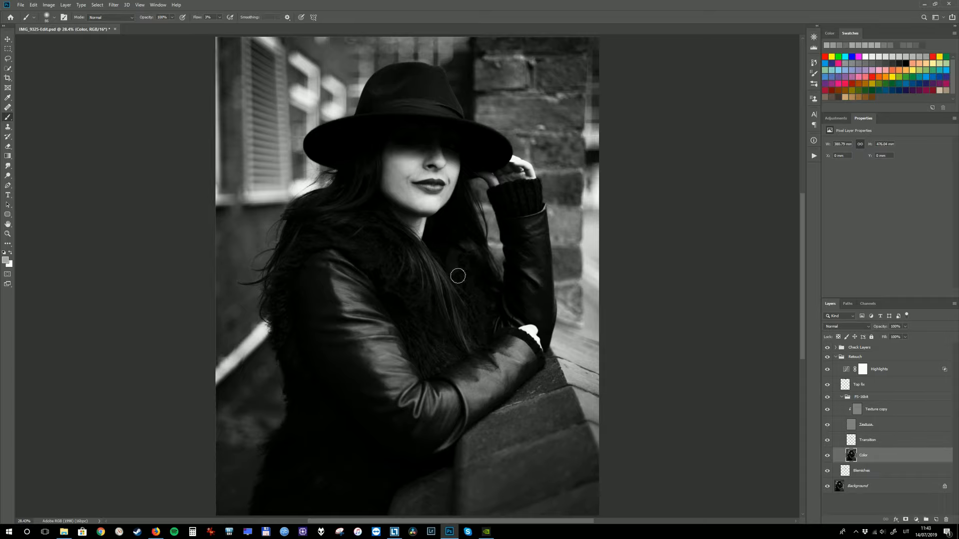
Step: Sample a light skin tone from the cheek and brush it down the shaded side of the face on the Color layer
drag(435, 224, 450, 266)
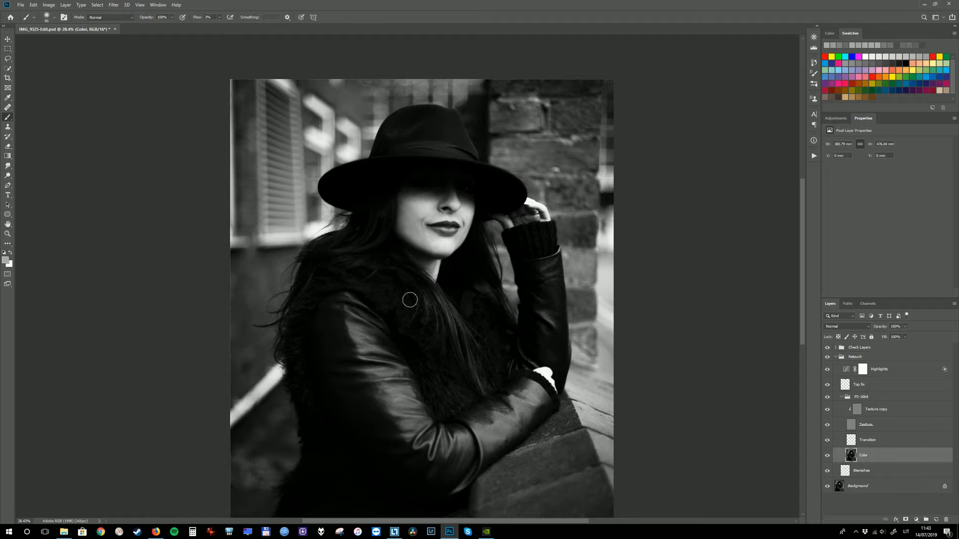
drag(394, 224, 428, 252)
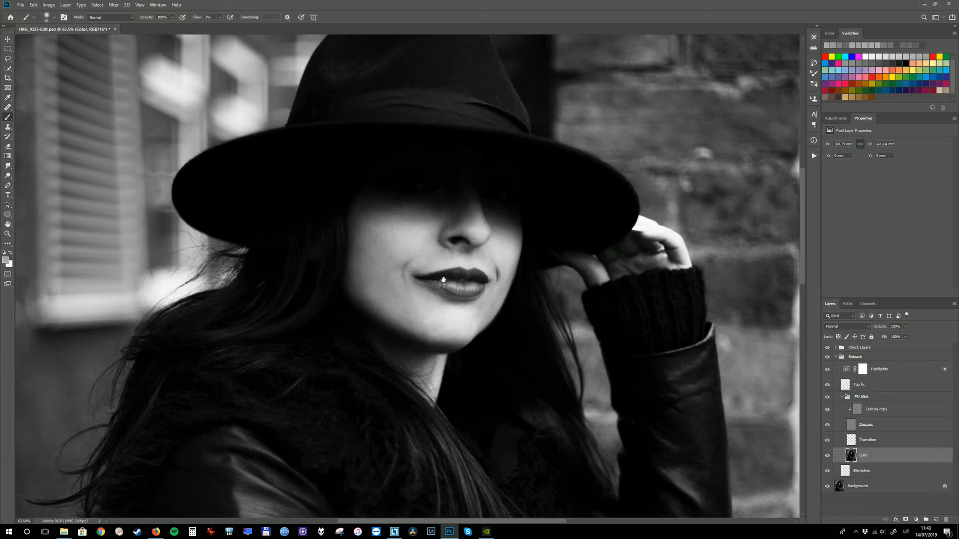
alt+click(412, 241)
mouse_move(369, 228)
mouse_down()
mouse_move(380, 238)
mouse_move(365, 242)
mouse_move(347, 214)
mouse_move(342, 253)
mouse_move(369, 298)
mouse_up()
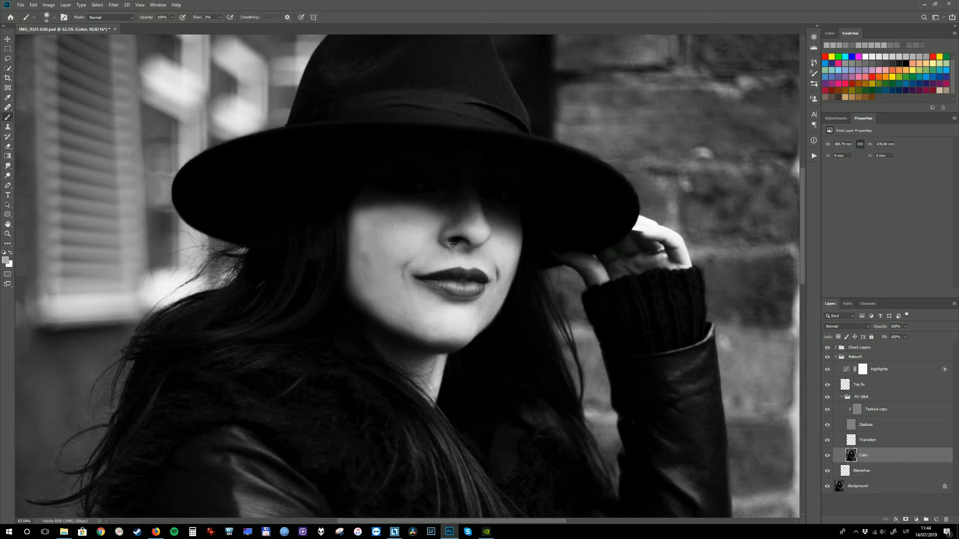
Step: Fade the last brush stroke to 80% opacity and compare the face with the fade preview off and on
key(ctrl+shift)
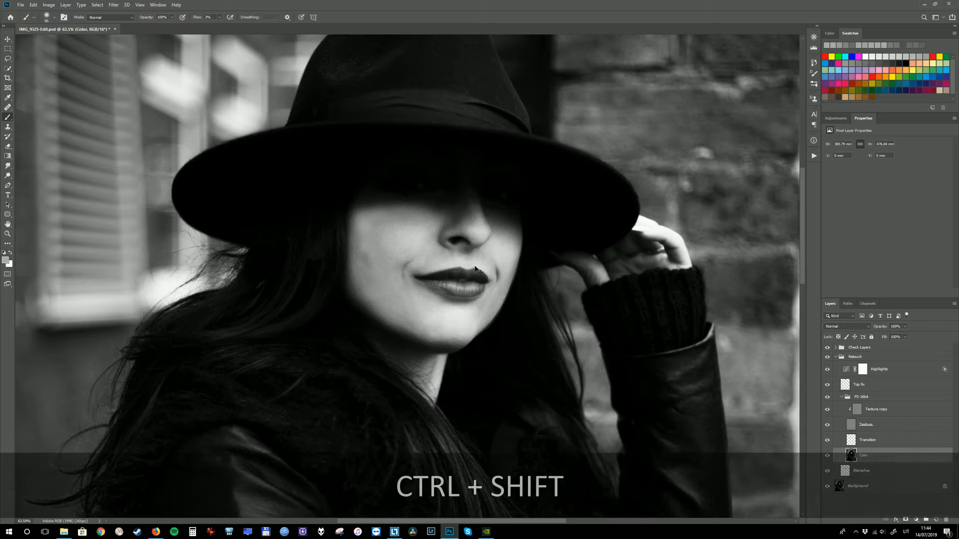
key(ctrl+shift+f)
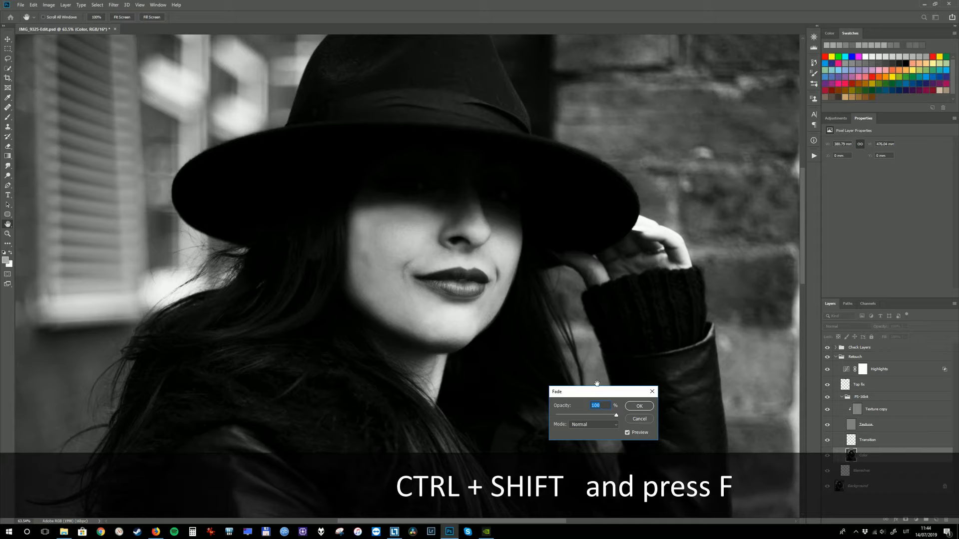
drag(601, 395, 554, 245)
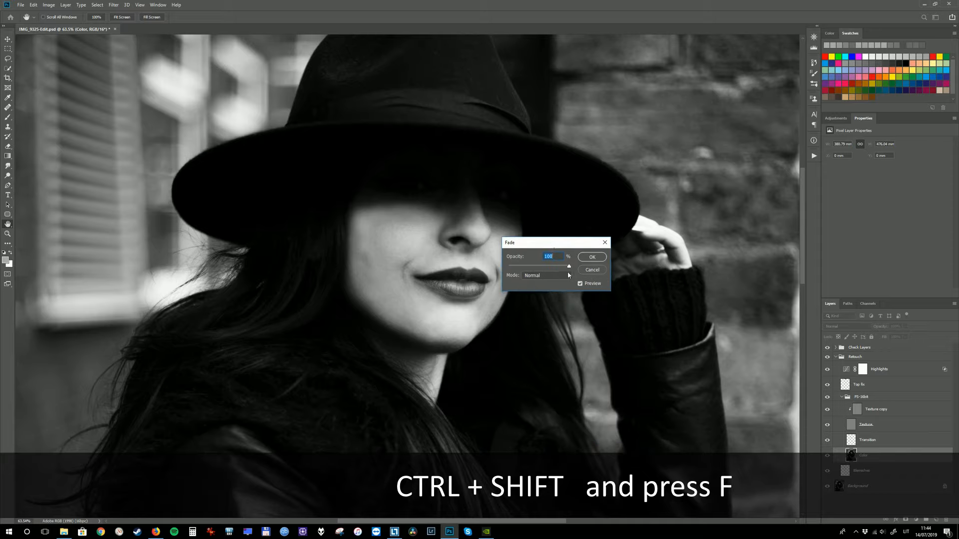
drag(568, 266, 508, 267)
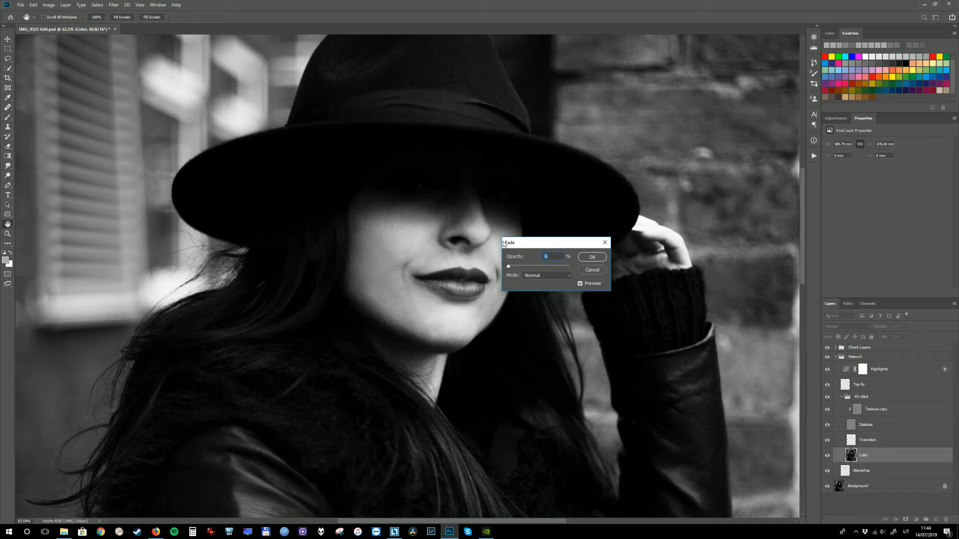
drag(509, 268, 552, 267)
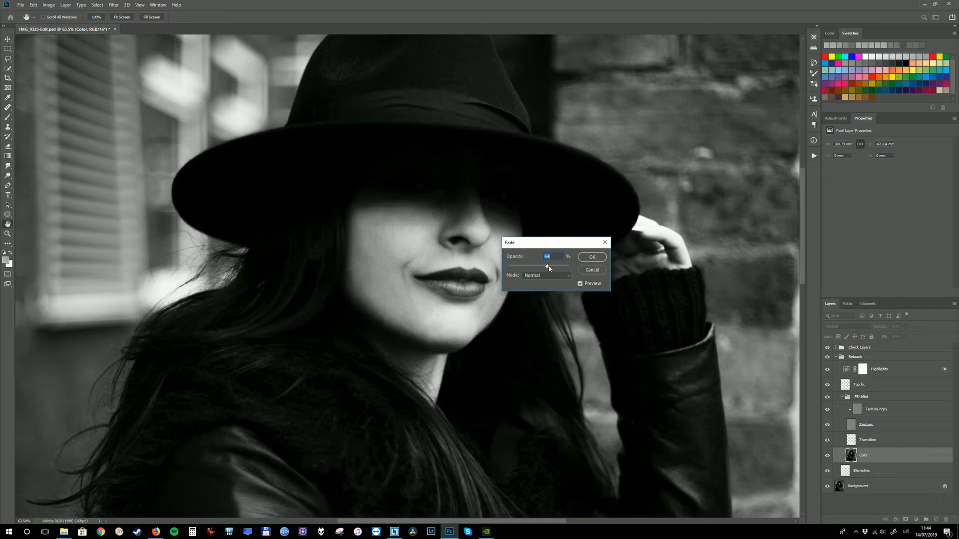
drag(552, 268, 556, 268)
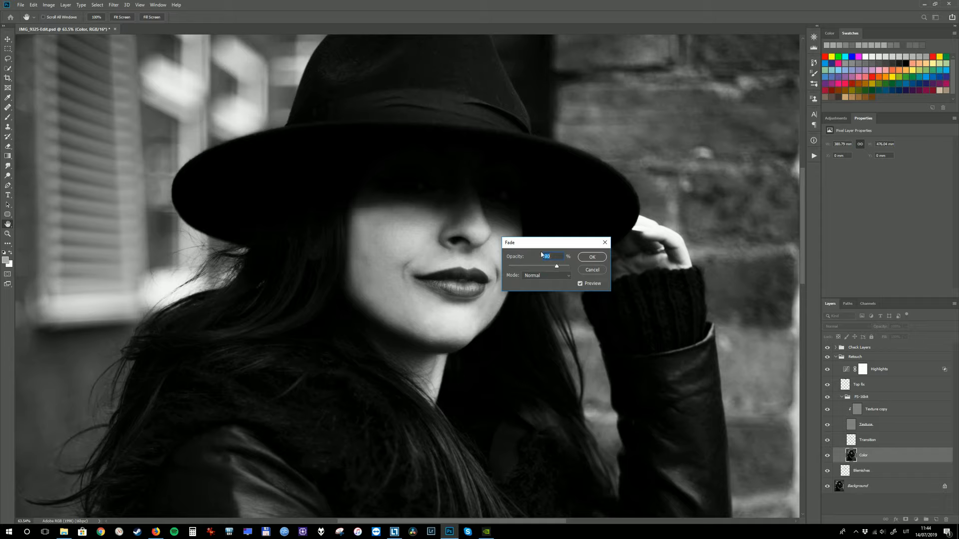
click(580, 284)
click(580, 285)
Step: Try the Dissolve and Lighten blend modes for the brush stroke's fade, and set the mode back to Normal
click(551, 273)
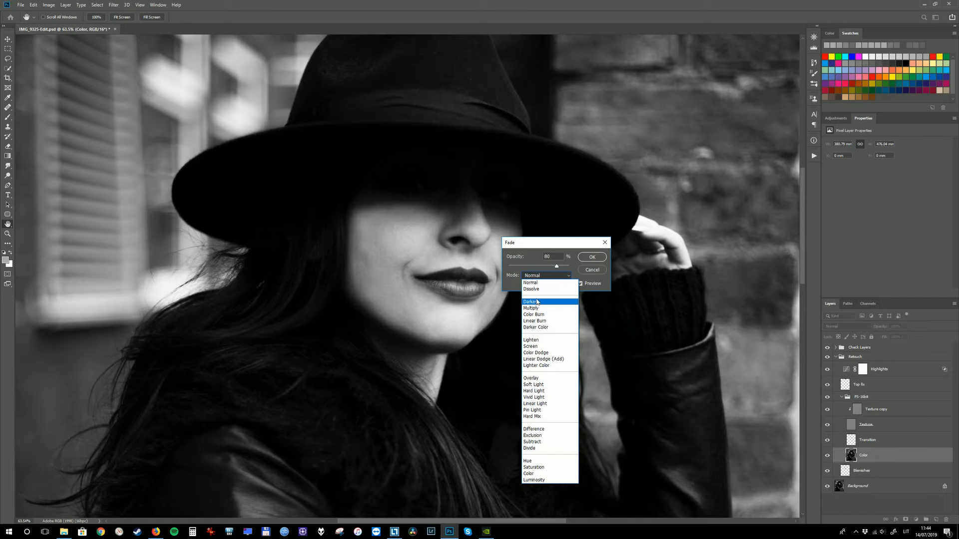
click(533, 289)
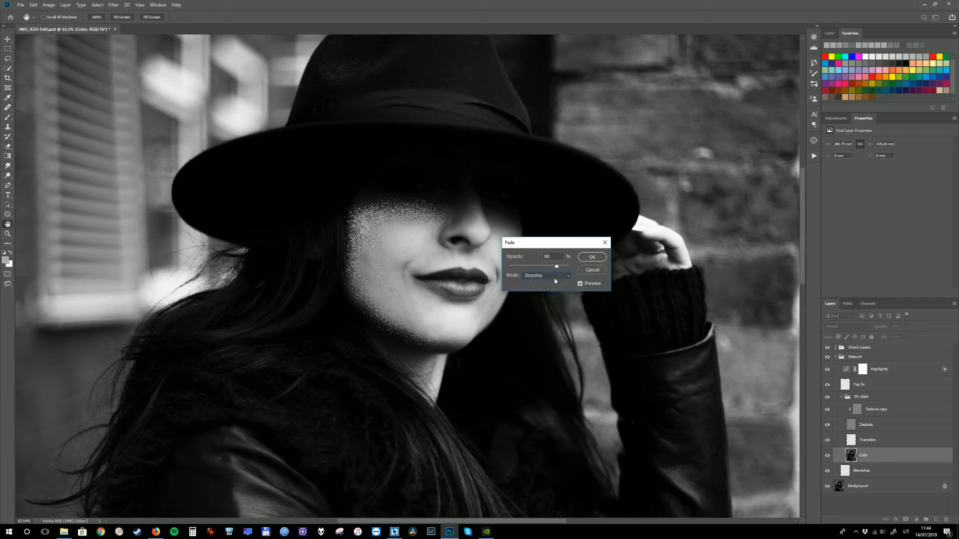
click(553, 276)
click(541, 335)
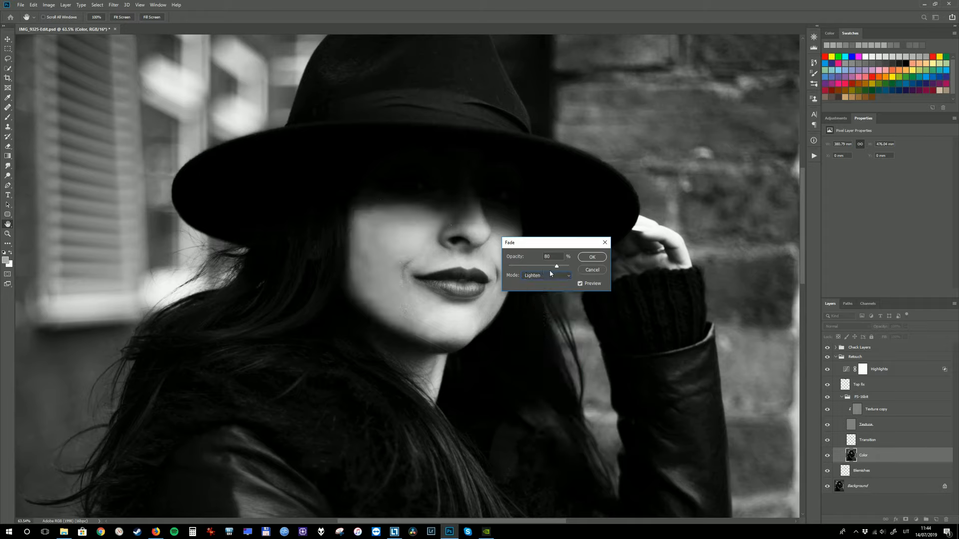
click(562, 277)
click(539, 280)
Step: Compare the brush stroke at 100% fade opacity, set the opacity to 0%, and apply the fade
drag(557, 268, 572, 268)
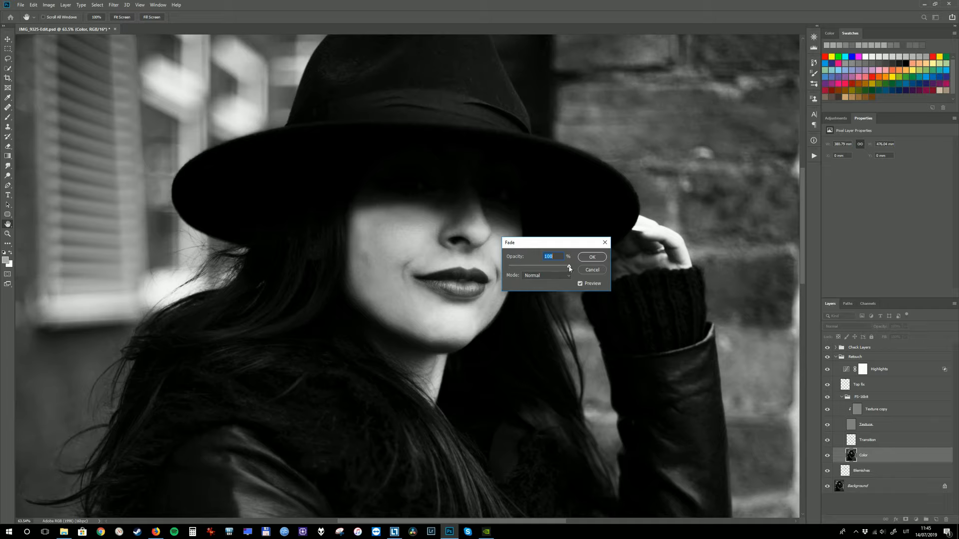
drag(569, 269, 492, 267)
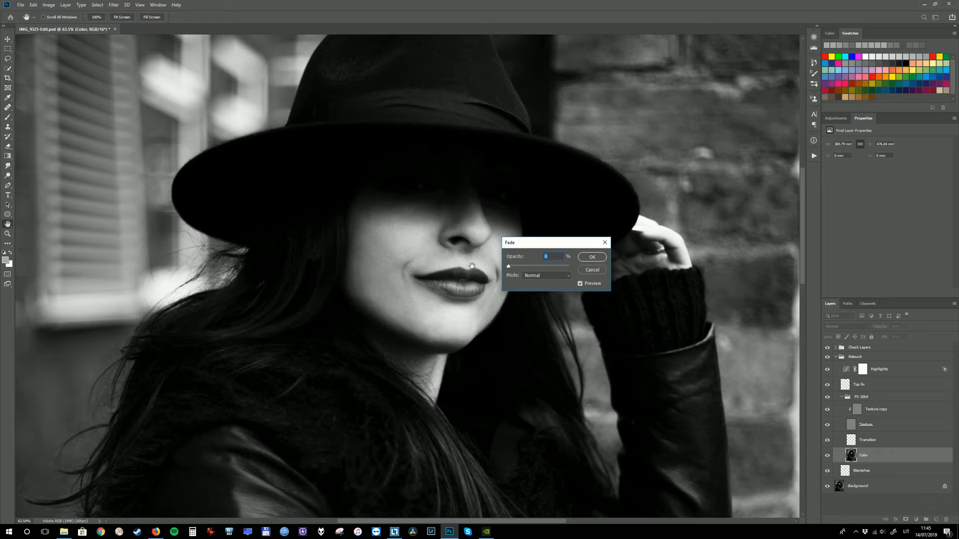
click(593, 259)
Step: Brighten the lower lip with the Dodge tool and fade that stroke to a partly reduced opacity
mouse_move(525, 242)
mouse_down()
mouse_move(460, 250)
mouse_move(522, 260)
mouse_up()
key(o)
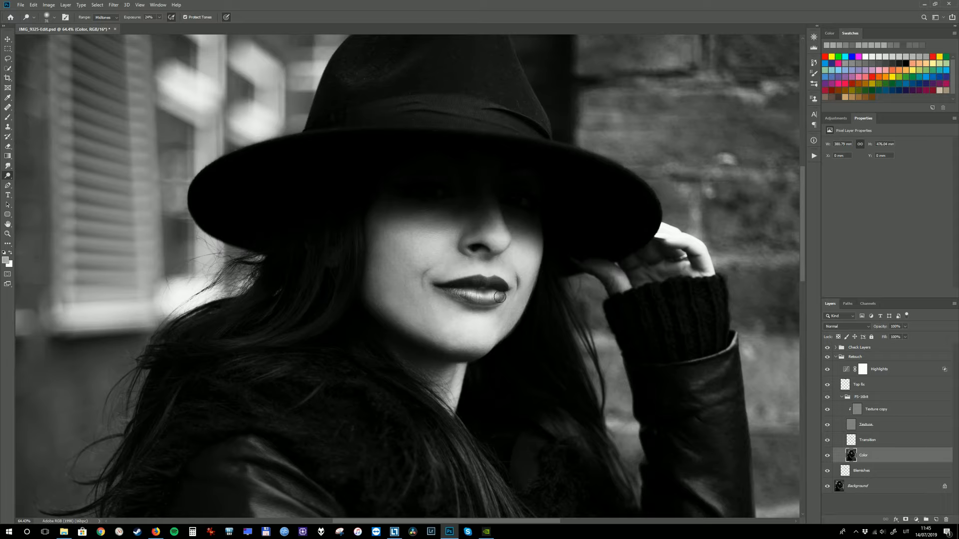
key(ctrl+shift+f)
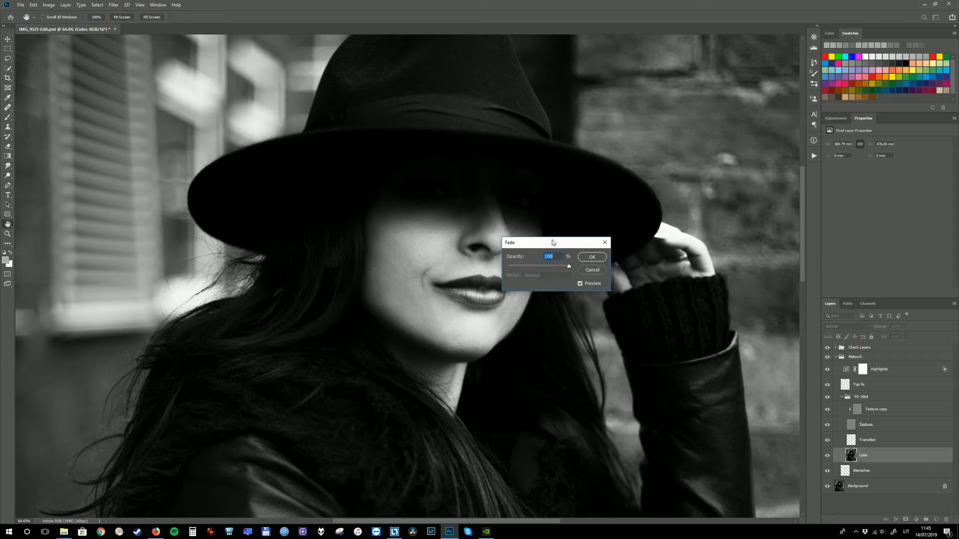
drag(550, 245, 603, 240)
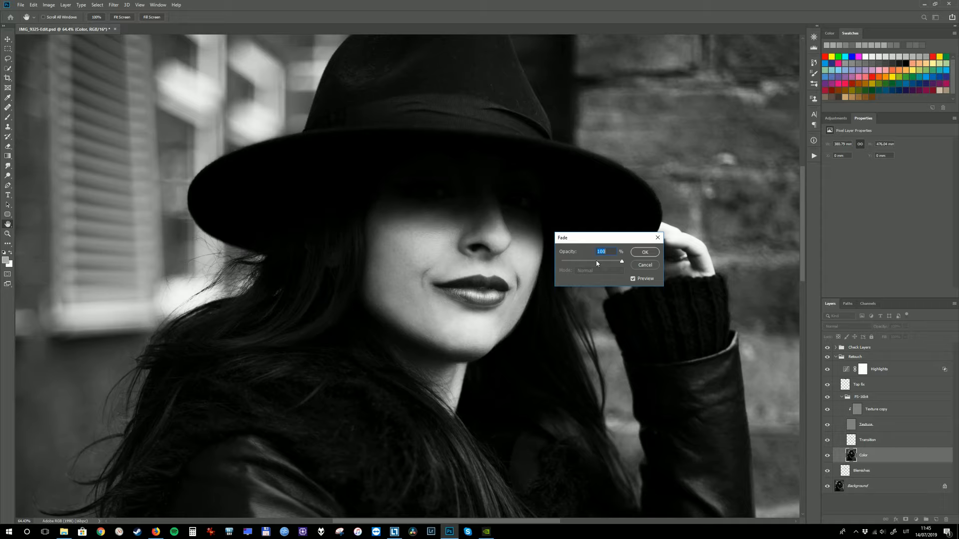
drag(621, 263, 585, 264)
mouse_move(585, 263)
mouse_down()
mouse_move(617, 263)
mouse_move(580, 262)
mouse_up()
drag(578, 263, 623, 265)
drag(625, 263, 604, 265)
mouse_move(609, 264)
mouse_down()
mouse_move(564, 263)
mouse_move(606, 263)
mouse_up()
click(645, 252)
key(o)
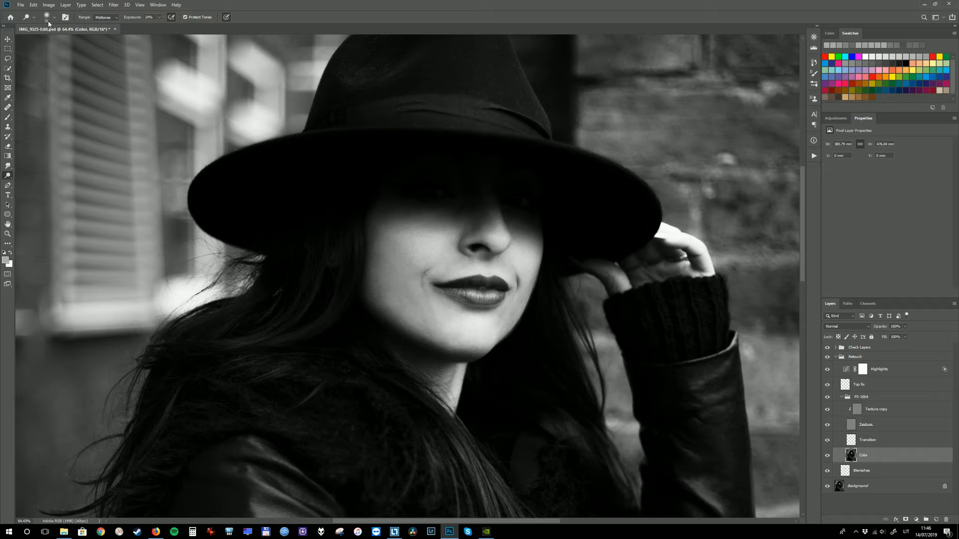
click(32, 5)
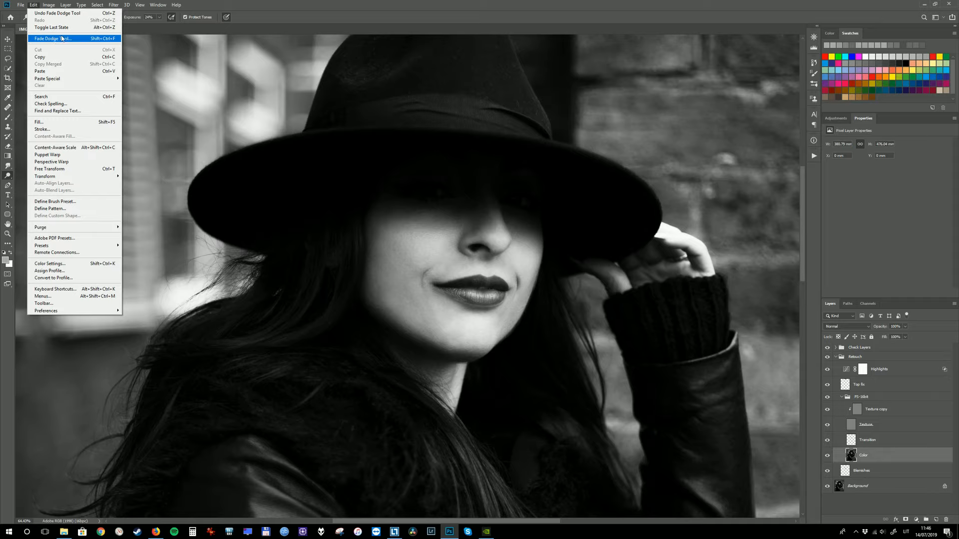
key(Escape)
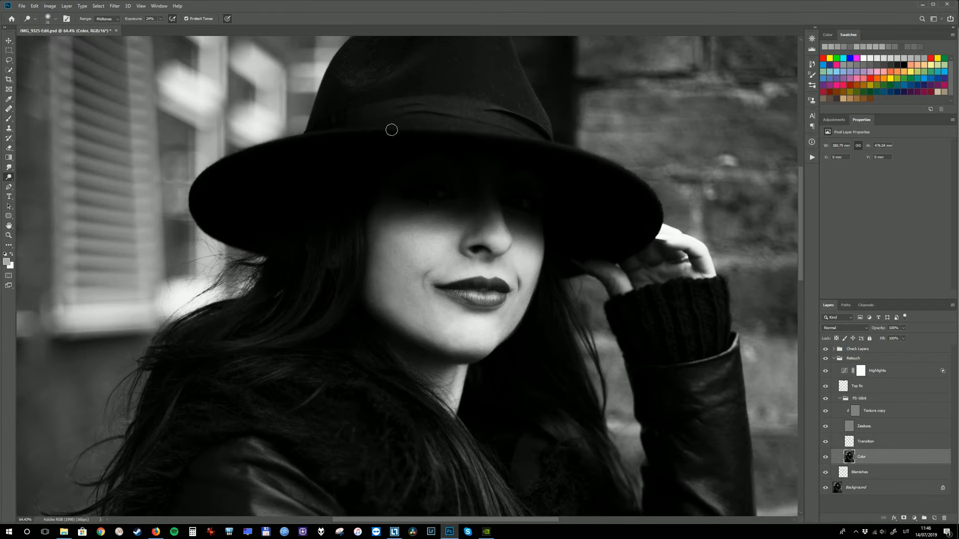
Step: Apply a Healing Brush stroke across the cheek beside the nose and fade it out completely
key(j)
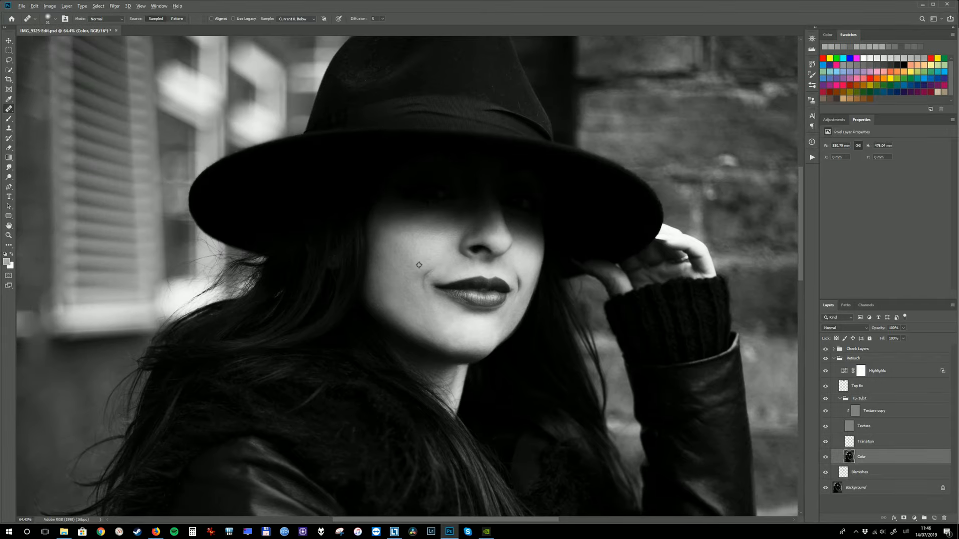
mouse_move(409, 248)
mouse_down()
mouse_move(398, 253)
mouse_move(424, 244)
mouse_move(398, 250)
mouse_move(436, 253)
mouse_up()
key(ctrl+shift+f)
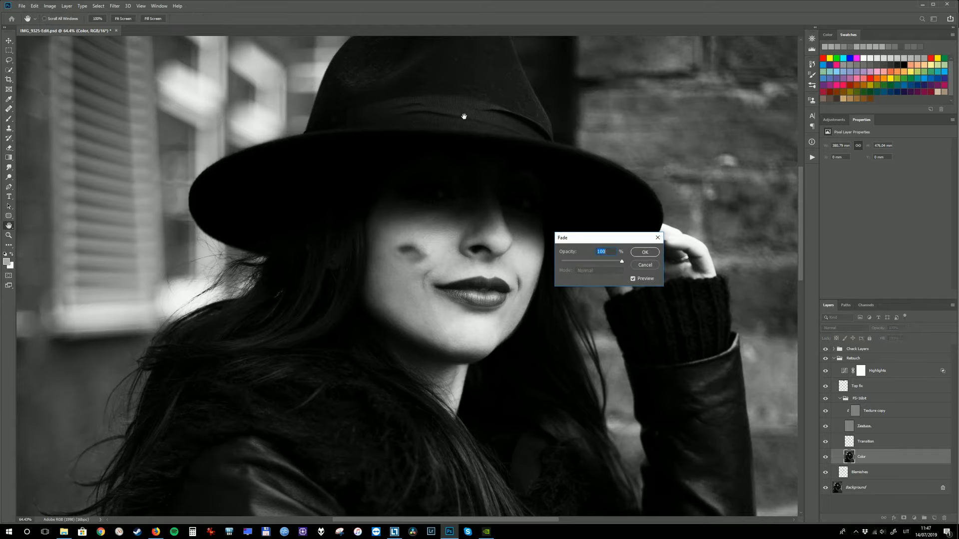
drag(621, 264, 562, 262)
click(645, 253)
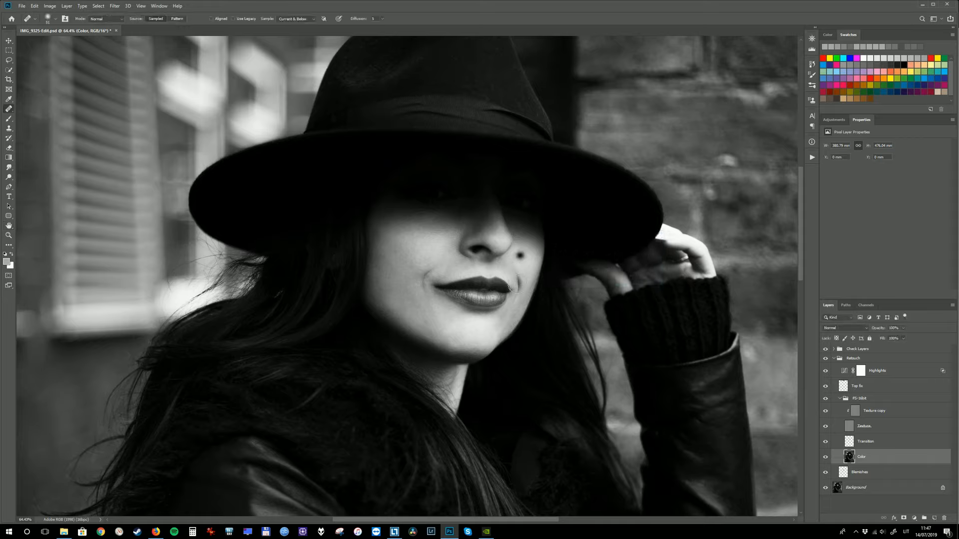
Step: Dab the Healing Brush on the skin beside the nostril and at the corner of the mouth
click(520, 255)
click(437, 277)
alt+click(433, 280)
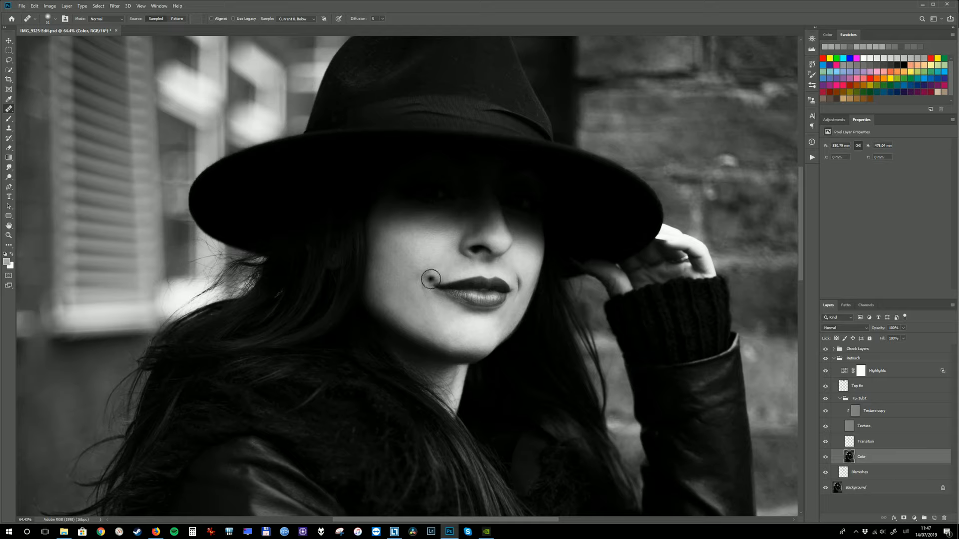